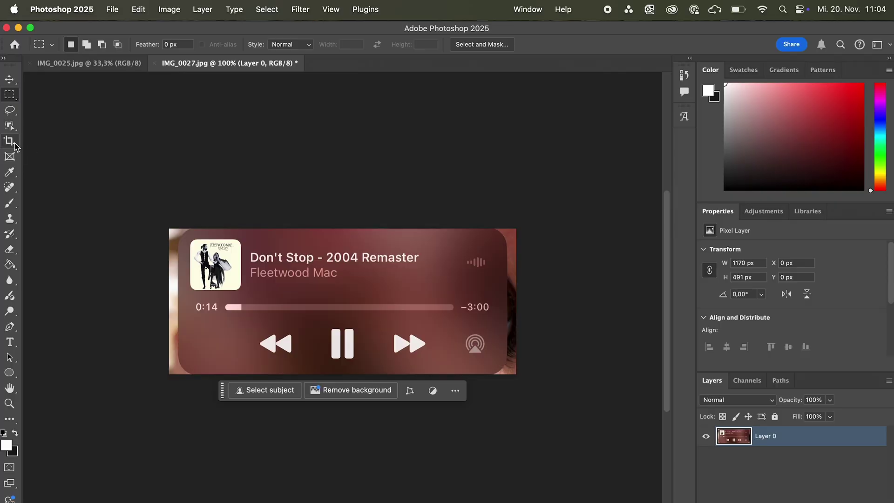
Crop the left and right edges of IMG_0027.jpg to a 1099 × 491 px canvas.
{"action": "left_click", "coordinate": [7, 142]}
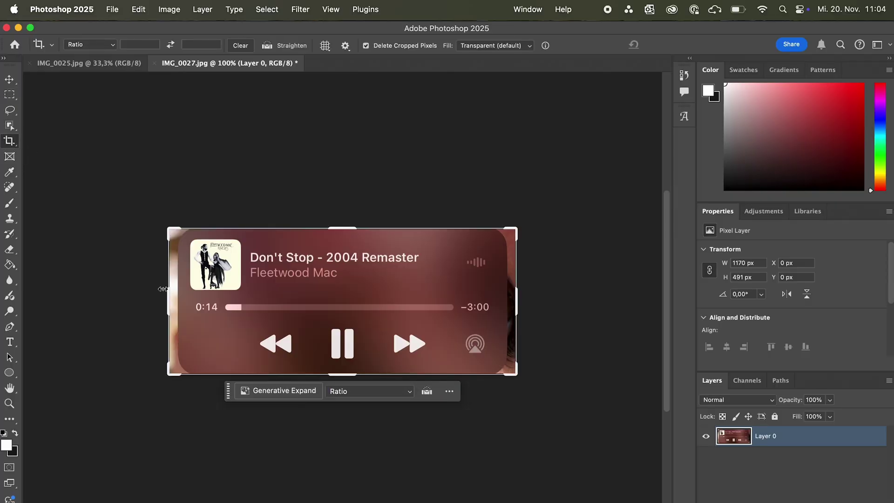
{"action": "left_click_drag", "start_coordinate": [162, 289], "coordinate": [172, 295]}
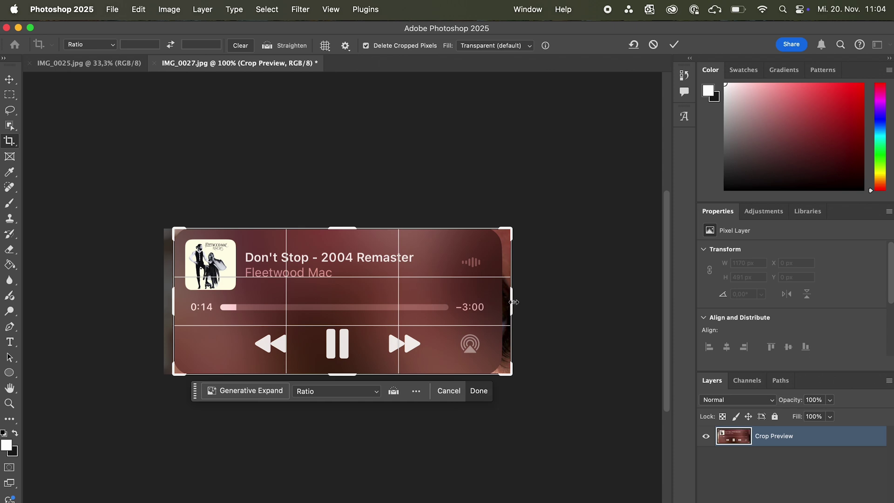
{"action": "left_click_drag", "start_coordinate": [515, 296], "coordinate": [510, 297]}
{"action": "key", "text": "Return"}
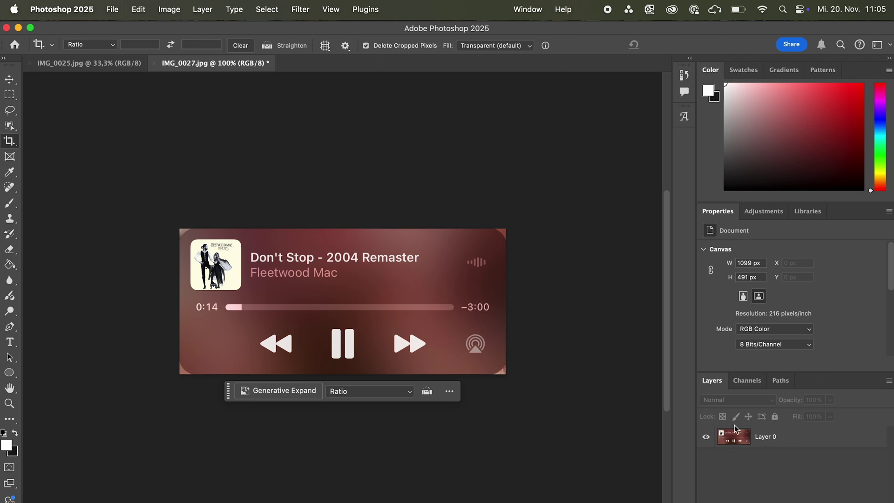
Load Layer 0 as a selection and smooth it with a 90-pixel sample radius.
{"action": "left_click", "coordinate": [735, 440], "text": "super"}
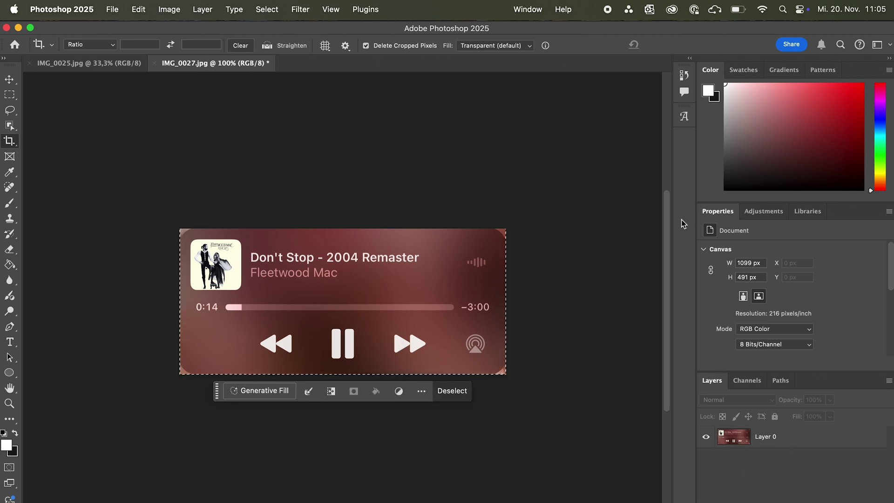
{"action": "left_click", "coordinate": [303, 11]}
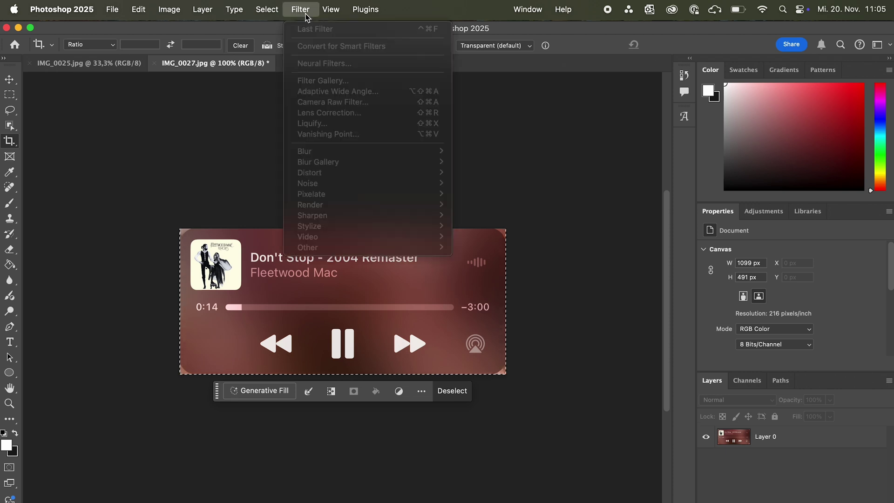
{"action": "mouse_move", "coordinate": [273, 14]}
{"action": "mouse_move", "coordinate": [343, 189]}
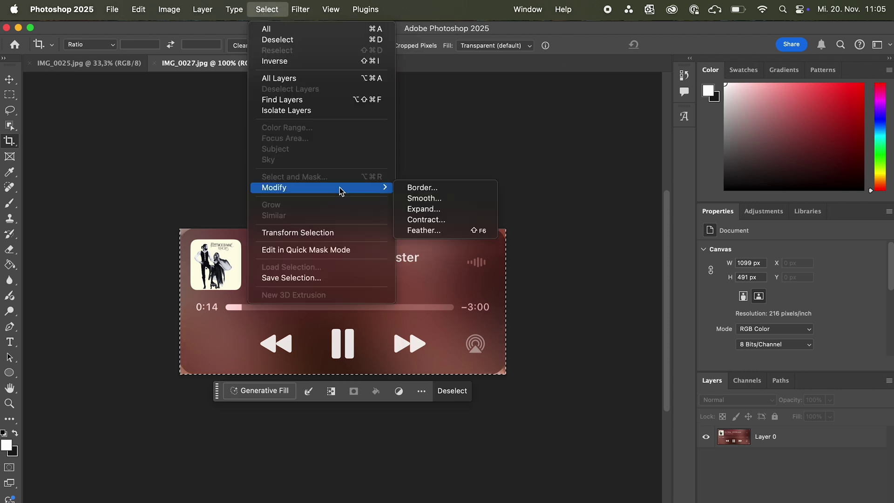
{"action": "left_click", "coordinate": [423, 198]}
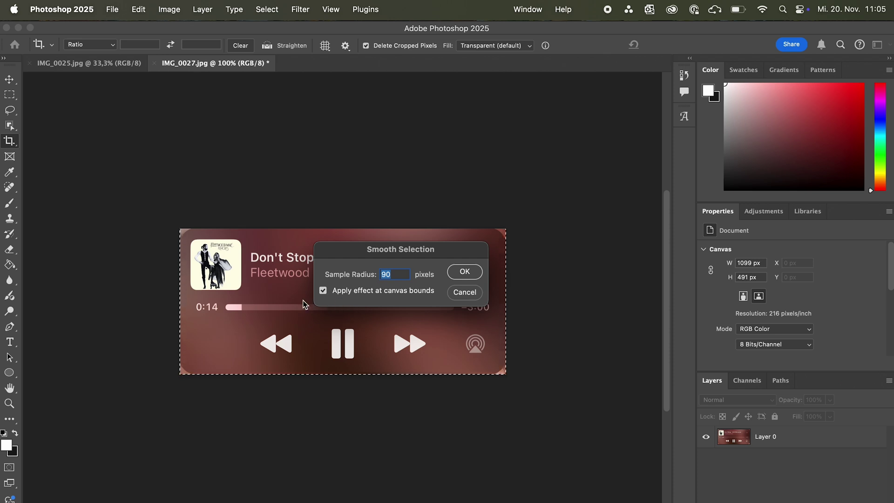
{"action": "left_click", "coordinate": [465, 271]}
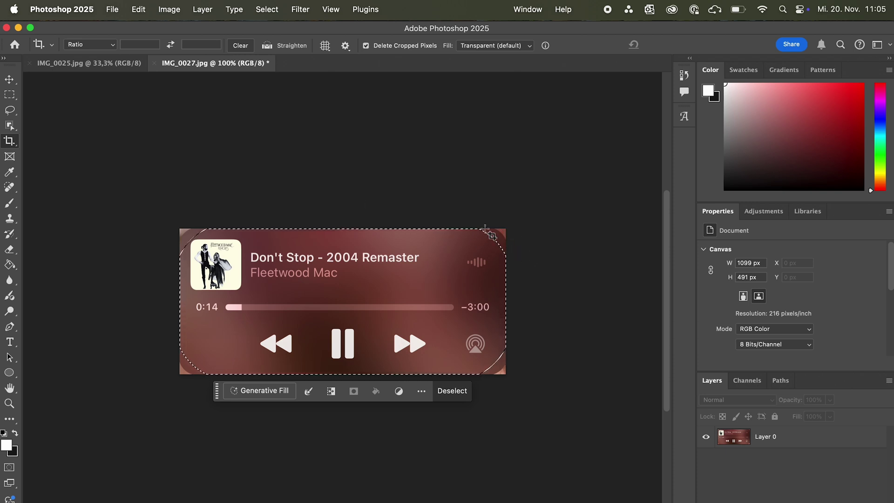
Smooth the selection again with a 30-pixel radius, then invert it to the four corners.
{"action": "left_click", "coordinate": [301, 10]}
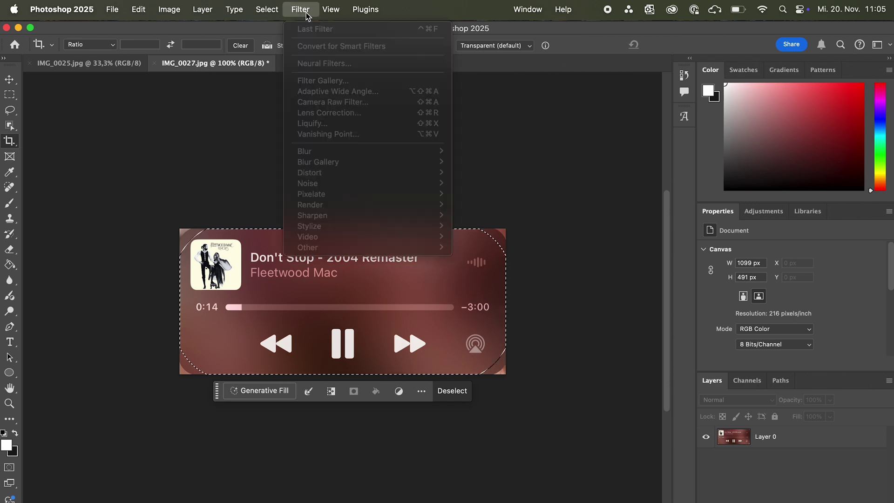
{"action": "mouse_move", "coordinate": [269, 12]}
{"action": "mouse_move", "coordinate": [385, 188]}
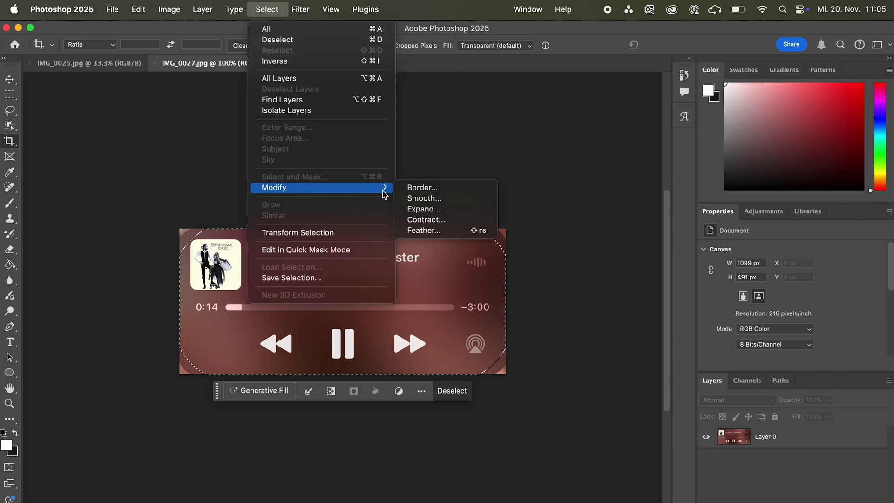
{"action": "left_click", "coordinate": [416, 200]}
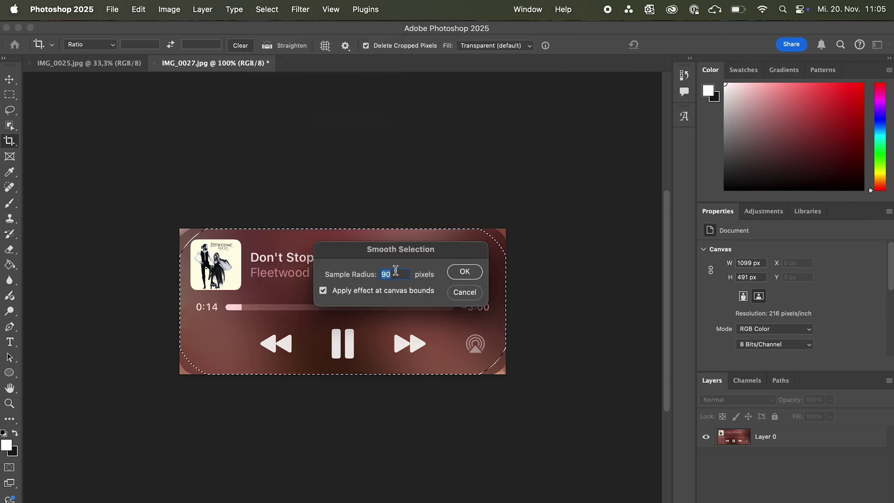
{"action": "left_click", "coordinate": [464, 272]}
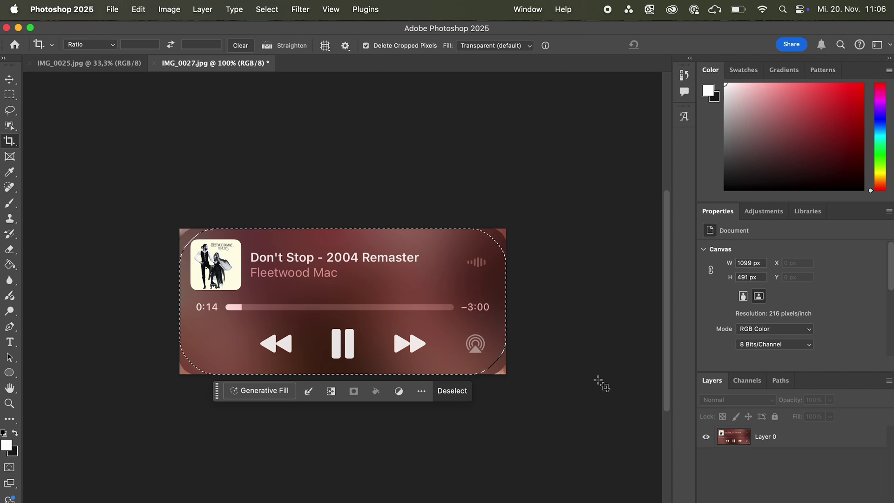
{"action": "key", "text": "super+shift+i"}
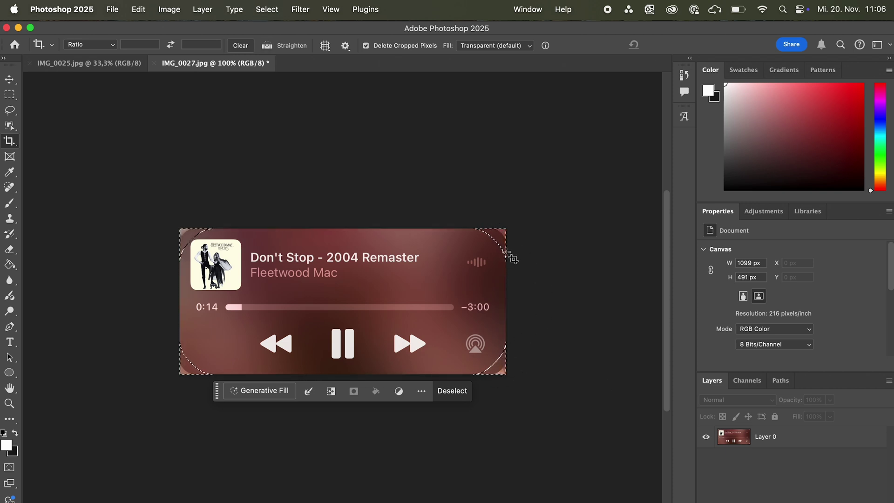
Clear the corners to transparency, reselect Layer 0 and copy it, dismissing the empty-selection alert.
{"action": "key", "text": "m"}
{"action": "left_click", "coordinate": [720, 439]}
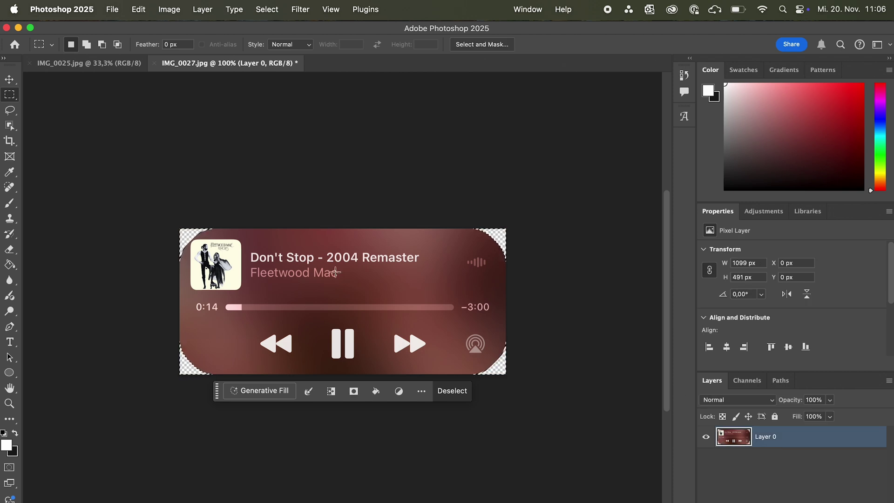
{"action": "left_click", "coordinate": [780, 484]}
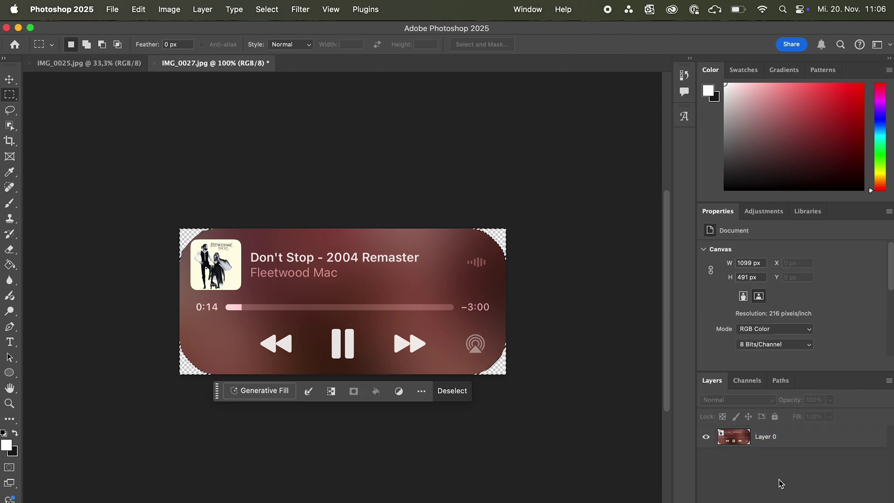
{"action": "left_click", "coordinate": [768, 437]}
{"action": "key", "text": "super+c"}
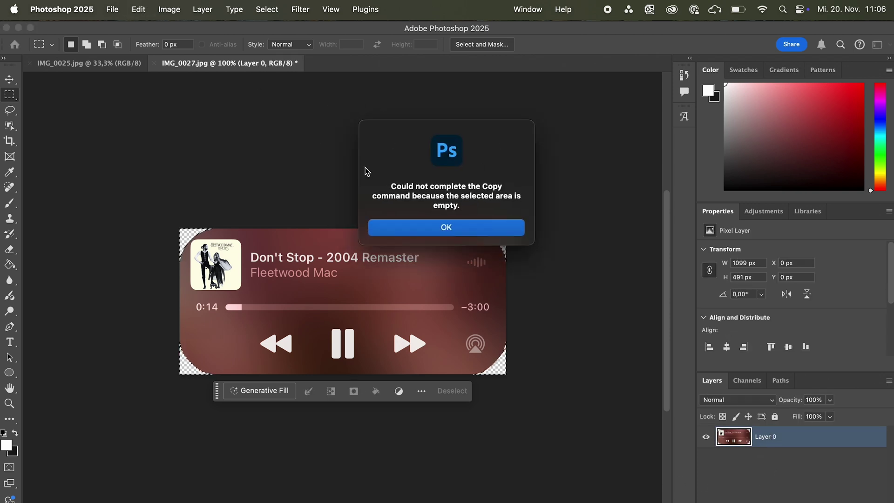
{"action": "left_click", "coordinate": [445, 228]}
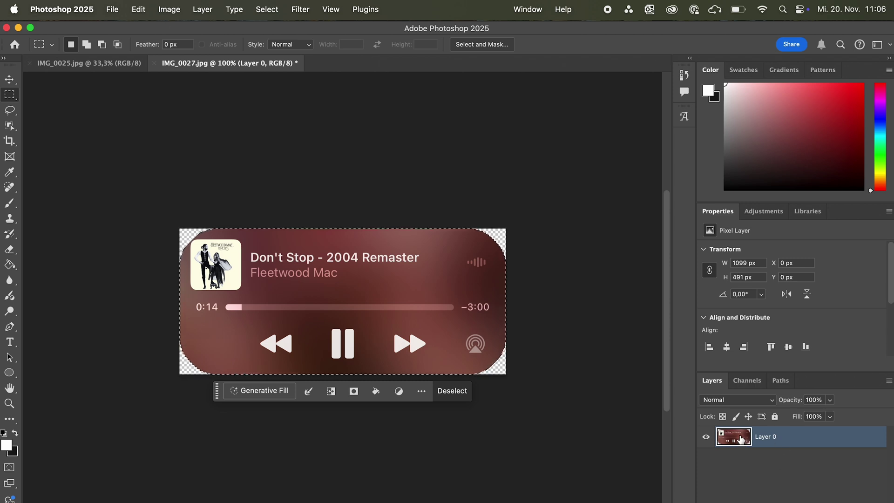
Paste the rounded player into IMG_0025.jpg and move it up above the AirPod.
{"action": "left_click", "coordinate": [89, 62]}
{"action": "key", "text": "super+v"}
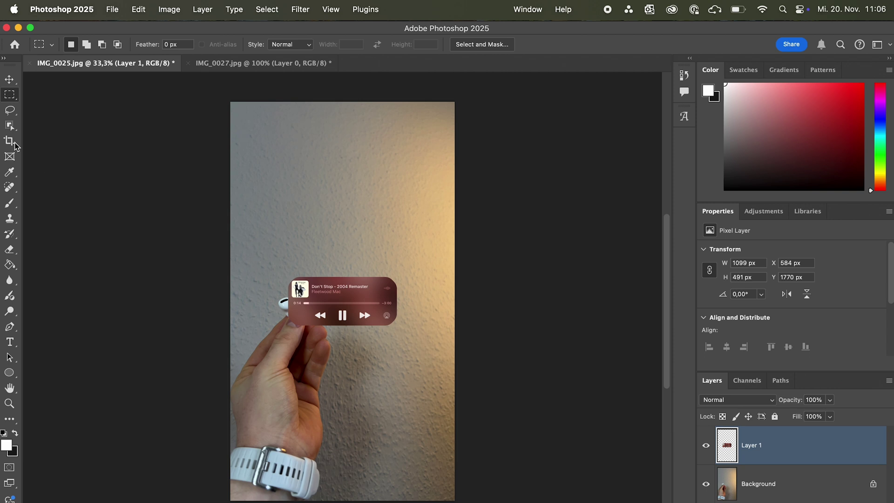
{"action": "left_click", "coordinate": [9, 79]}
{"action": "left_click_drag", "start_coordinate": [342, 300], "coordinate": [314, 217]}
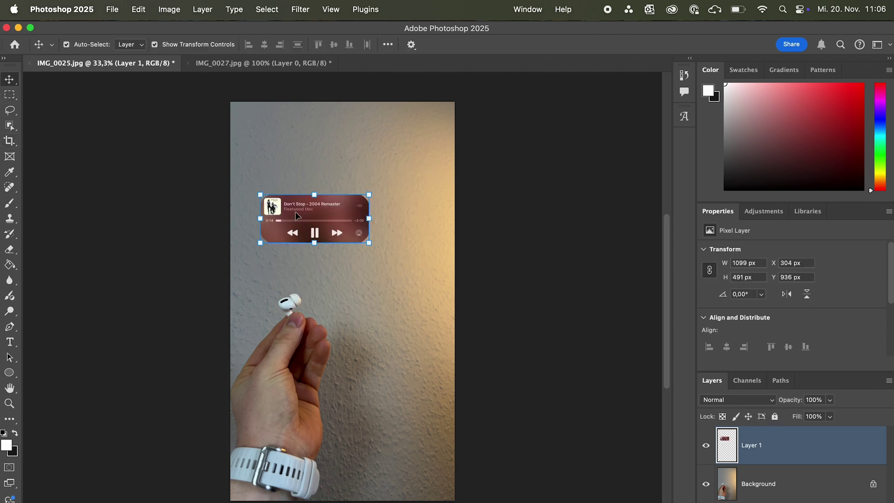
Enlarge the player to 158.3% and tilt it 7.29° onto the centre guide.
{"action": "left_click_drag", "start_coordinate": [369, 194], "coordinate": [429, 160]}
{"action": "left_click_drag", "start_coordinate": [397, 189], "coordinate": [394, 198]}
{"action": "left_click_drag", "start_coordinate": [432, 264], "coordinate": [431, 279]}
{"action": "left_click_drag", "start_coordinate": [359, 205], "coordinate": [347, 192]}
{"action": "key", "text": "Return"}
{"action": "left_click", "coordinate": [485, 265]}
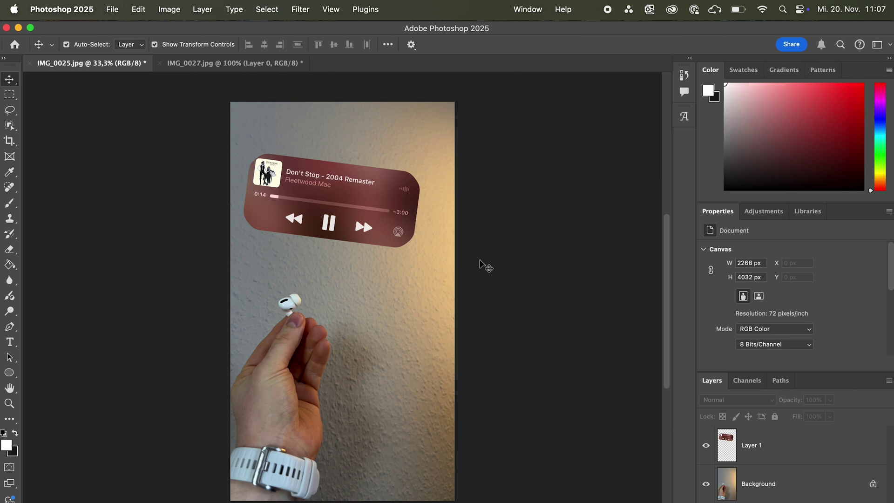
{"action": "left_click", "coordinate": [748, 457]}
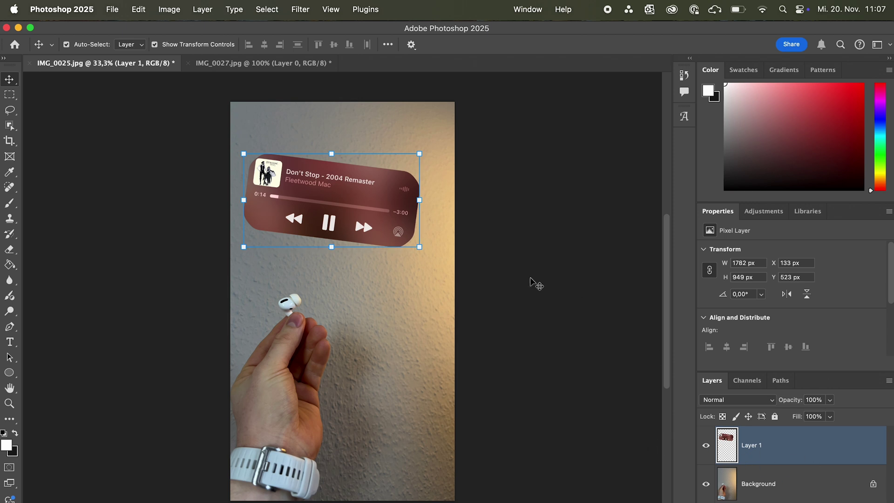
Warp Layer 1, dragging its lower right corner down into a tail reaching the AirPod.
{"action": "left_click", "coordinate": [140, 7]}
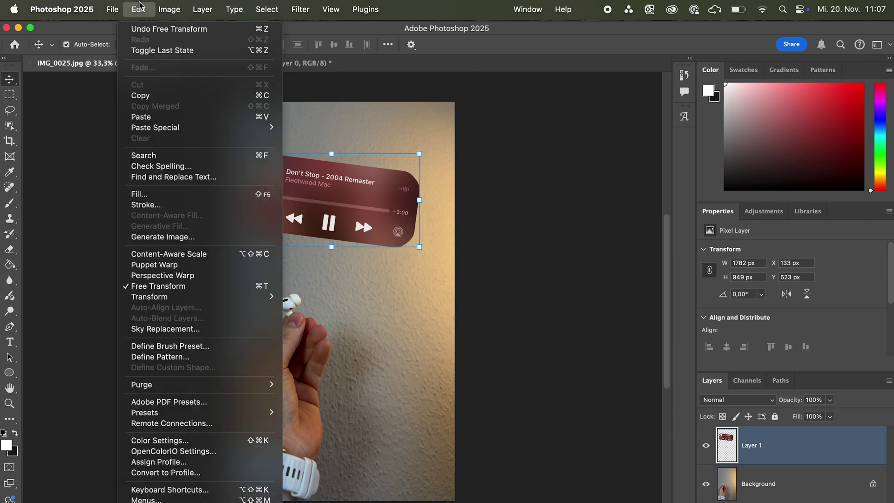
{"action": "mouse_move", "coordinate": [191, 298]}
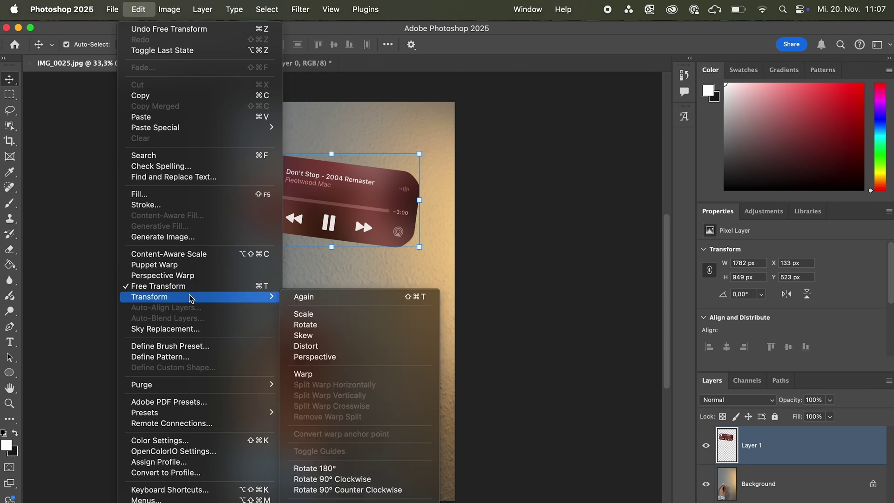
{"action": "left_click", "coordinate": [307, 374]}
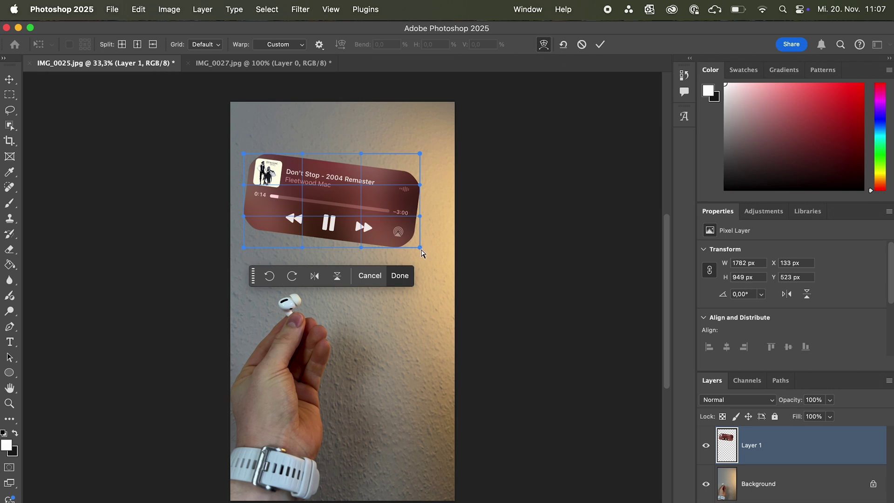
{"action": "left_click_drag", "start_coordinate": [421, 250], "coordinate": [277, 325]}
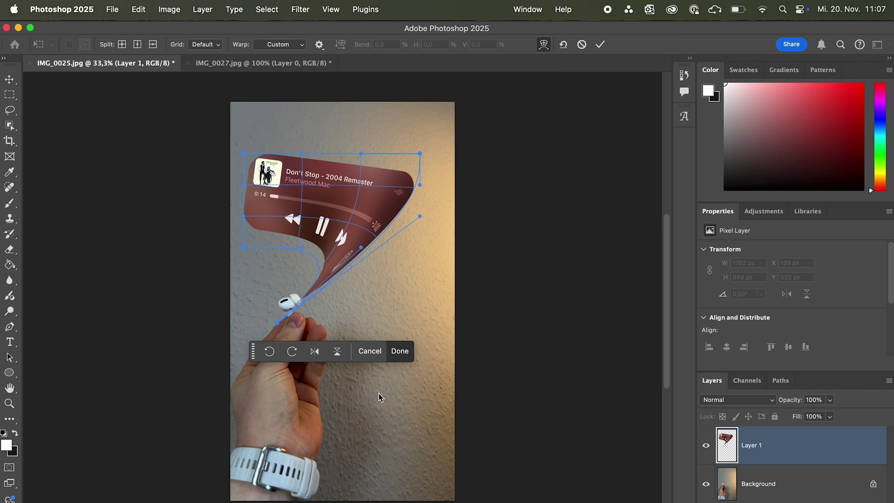
{"action": "key", "text": "Return"}
{"action": "left_click", "coordinate": [161, 238]}
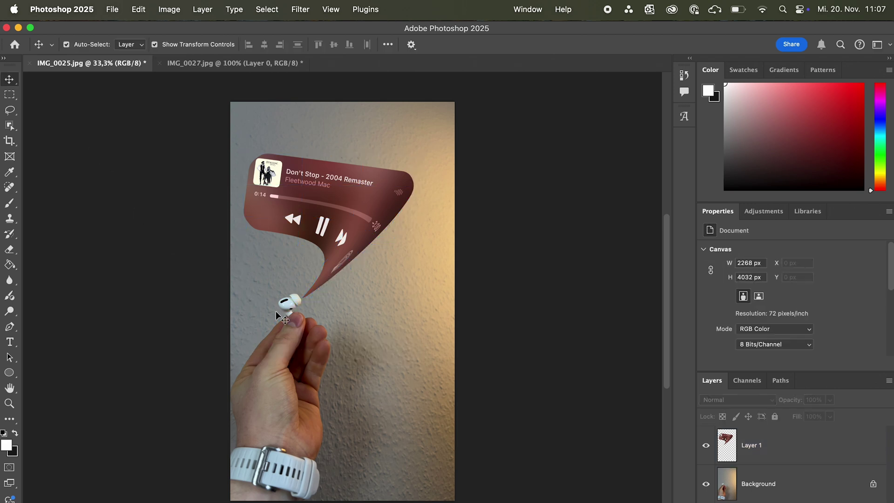
Zoom in and scale the ribbon to 98.73% so its tail tip meets the AirPod.
{"action": "scroll", "coordinate": [275, 311], "scroll_direction": "up", "scroll_amount": 6}
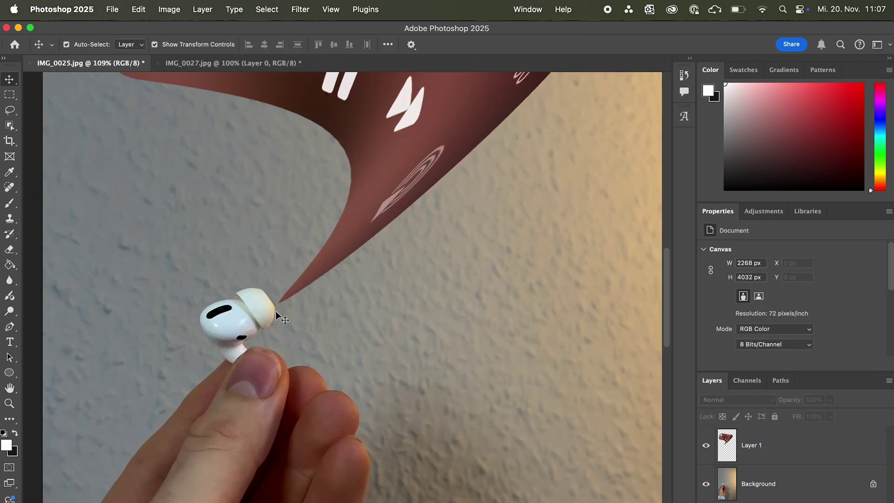
{"action": "scroll", "coordinate": [275, 311], "scroll_direction": "up", "scroll_amount": 2}
{"action": "left_click", "coordinate": [313, 245]}
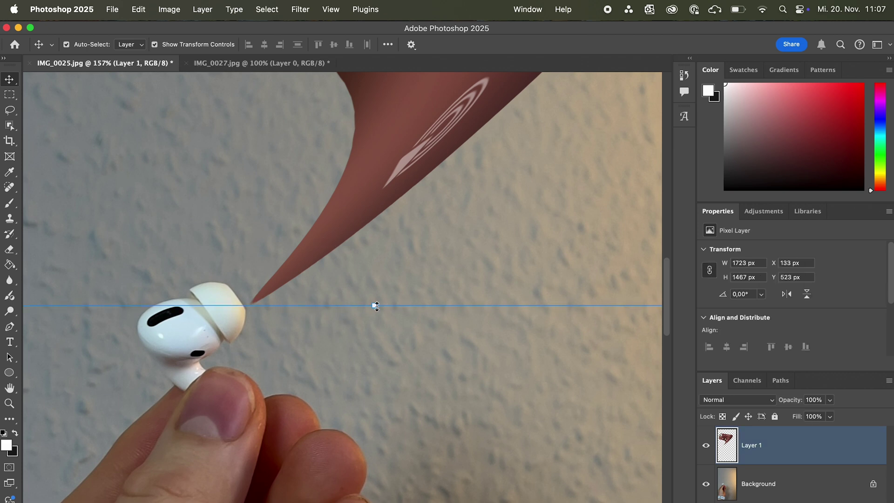
{"action": "left_click_drag", "start_coordinate": [376, 306], "coordinate": [374, 296]}
{"action": "key", "text": "super+minus"}
{"action": "key", "text": "super+minus"}
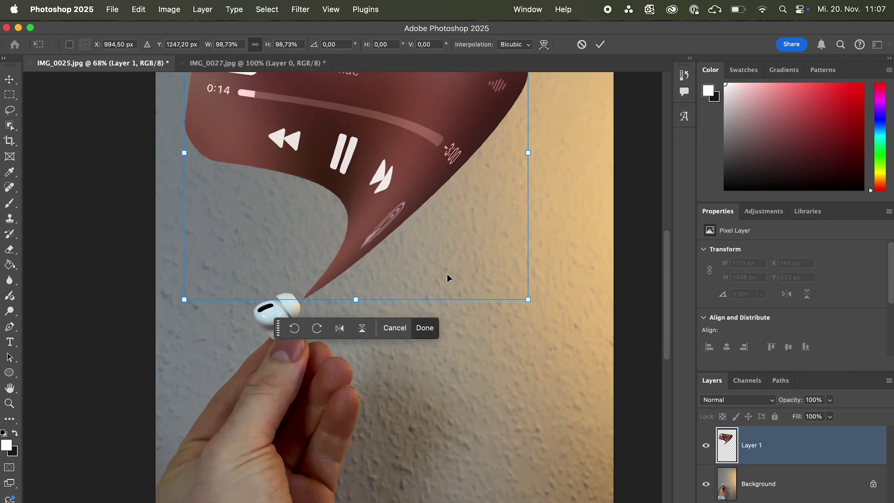